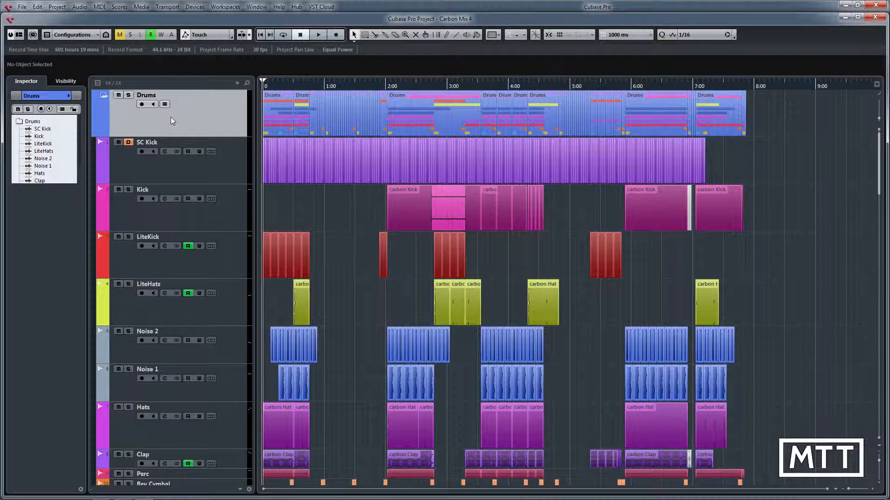
Collapse the Drums, Bass, Synths and FX folder tracks in the track list.
left_click(103, 95)
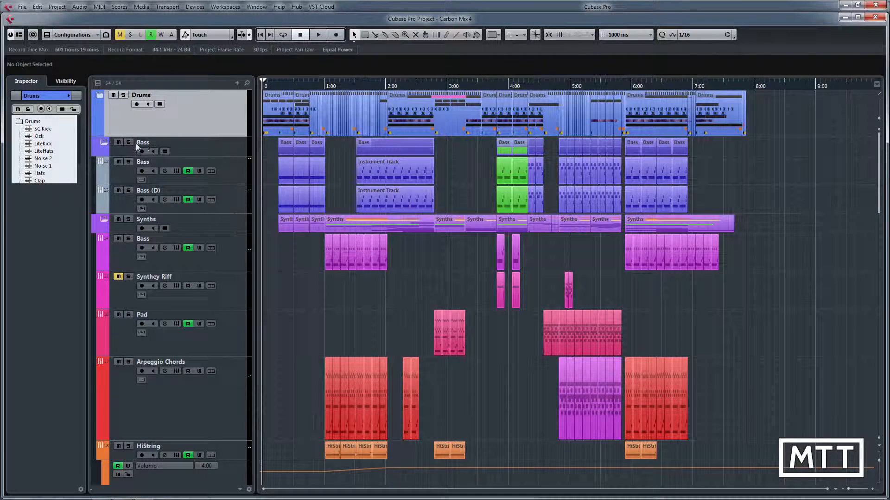
left_click(103, 142)
left_click(104, 161)
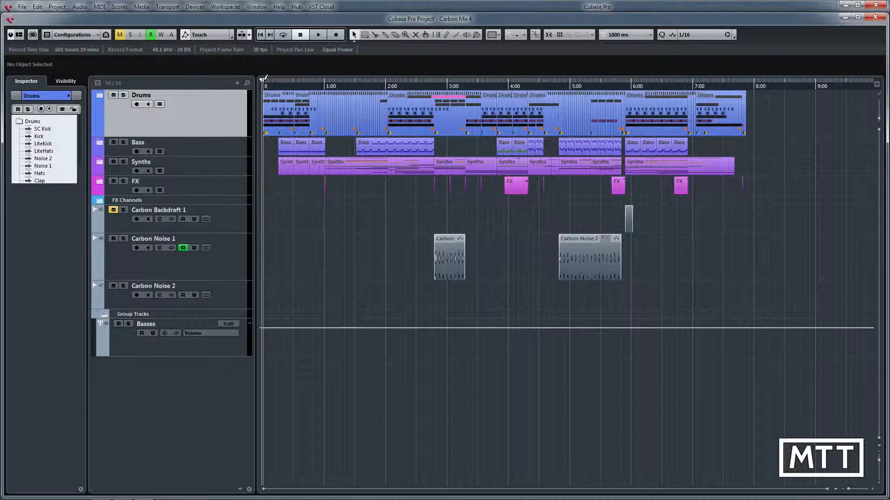
Mark a trial locator range from the song start, then select all events and set the locators to span the whole selection.
left_click_drag(263, 79, 279, 81)
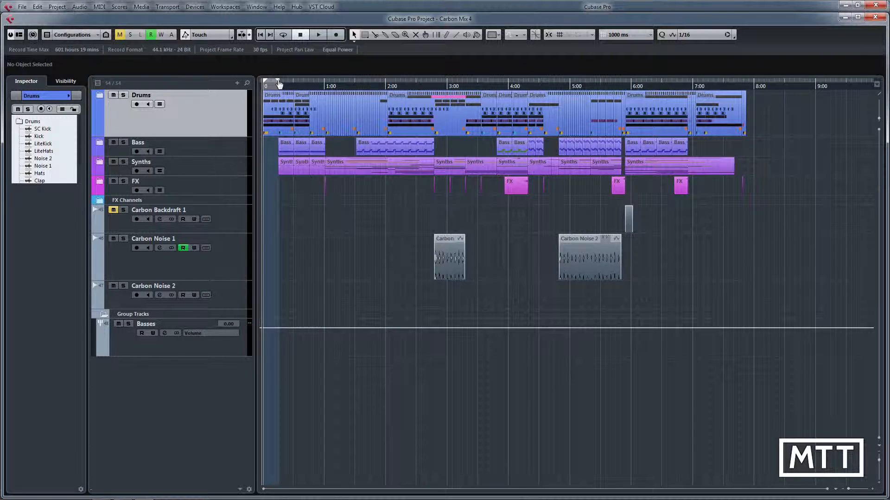
left_click_drag(279, 84, 339, 93)
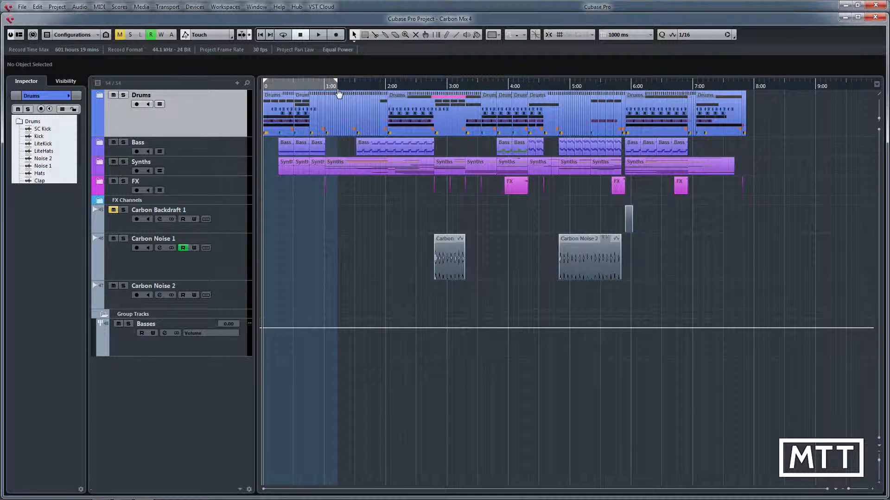
key("ctrl+a")
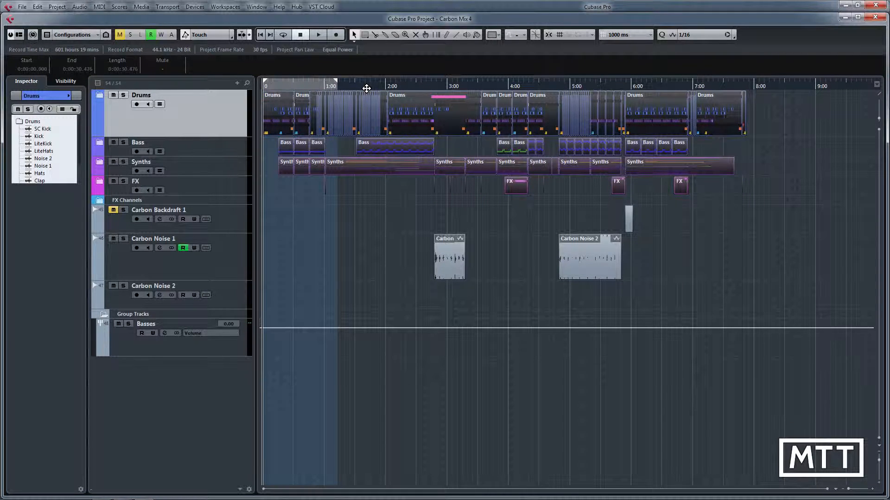
key("p")
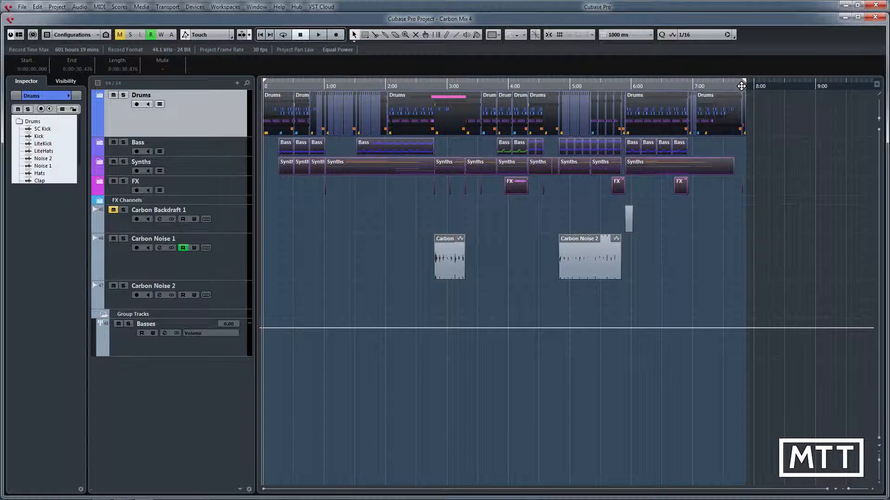
Expand the Drums folder, show the transport bar and play the song's ending to check its tail past the right locator.
left_click_drag(741, 85, 680, 129)
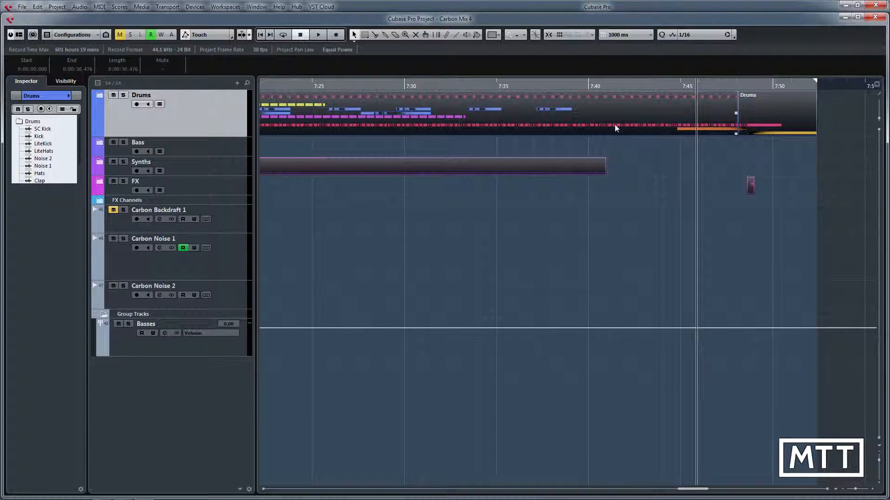
left_click(100, 95)
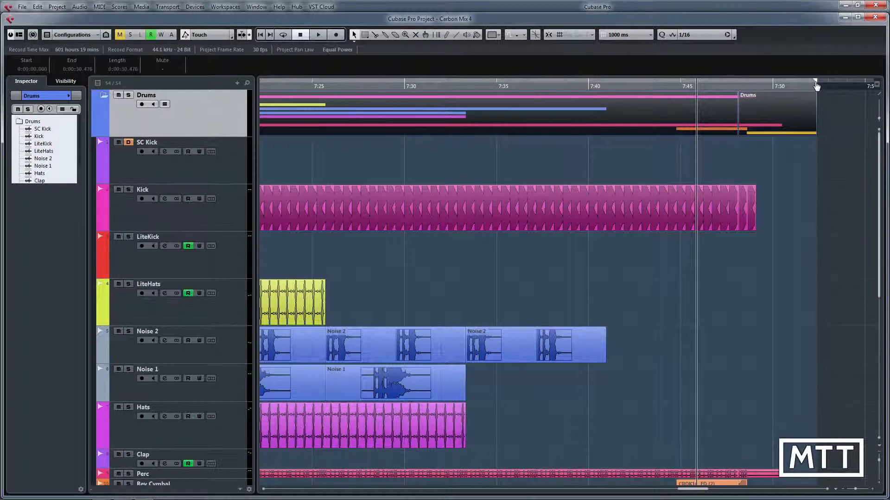
key("F2")
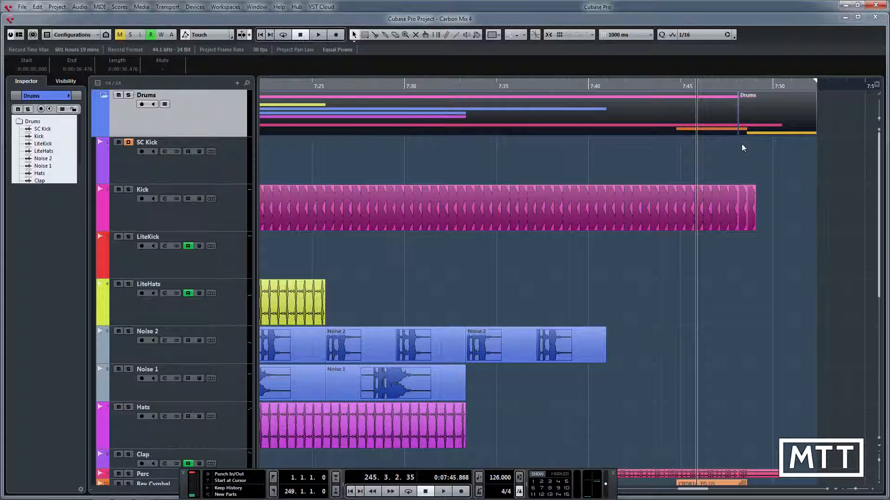
key("space")
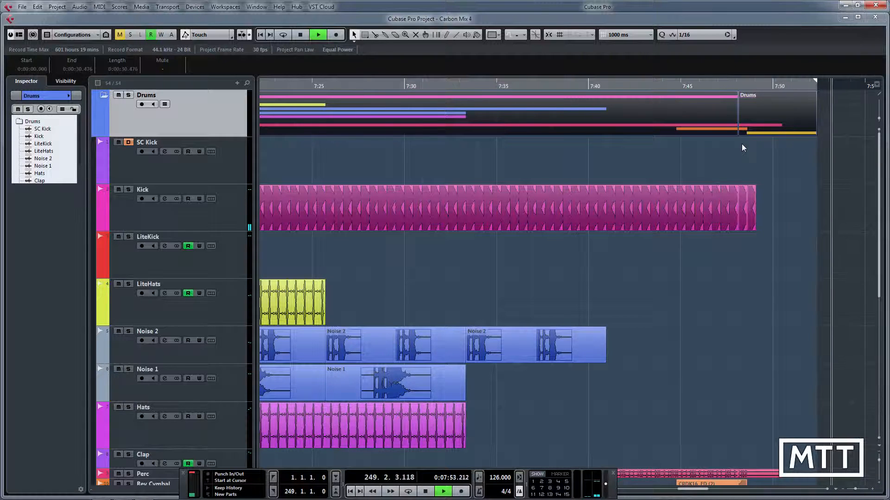
key("space")
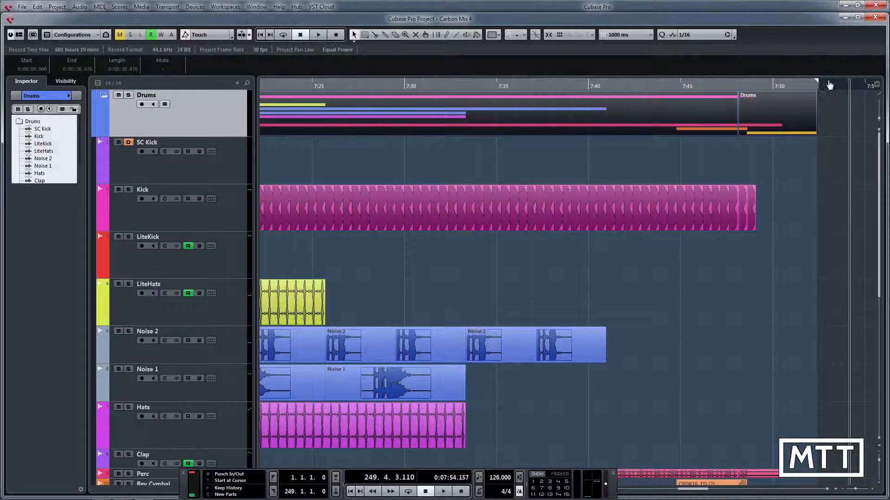
Move the right locator past the last drum event to 250.2.2.84 so the ending's tail is included.
left_click(864, 82, "alt")
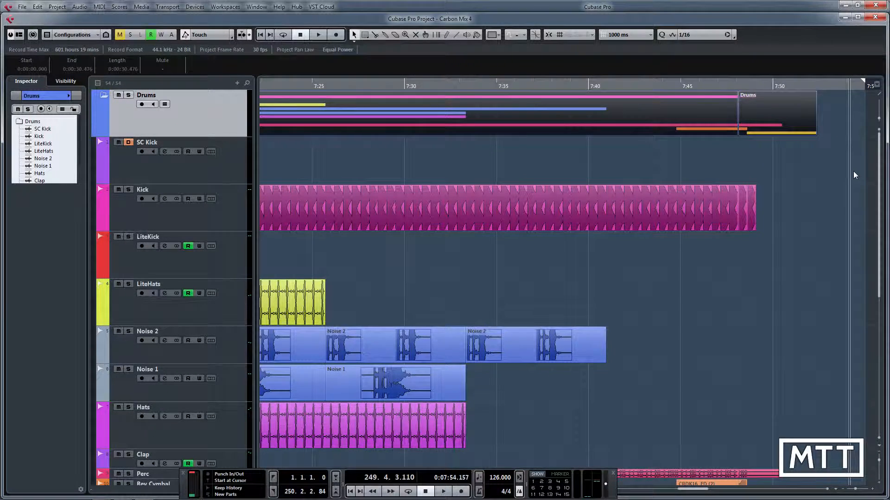
key("g")
key("g")
key("g")
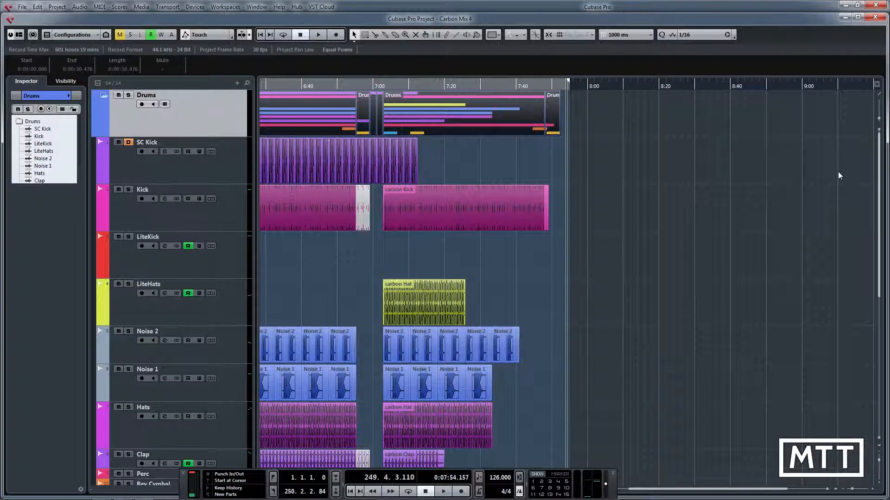
Return the playhead to the project start and collapse the Drums folder track.
key("Home")
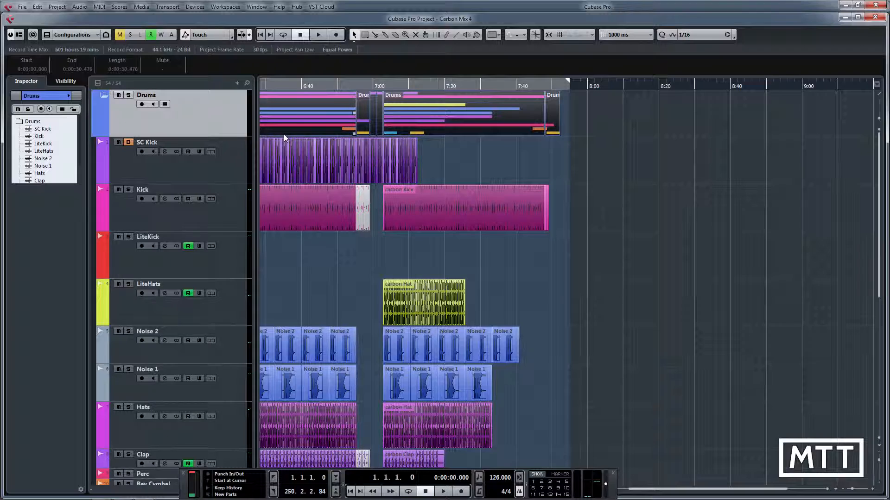
key("Home")
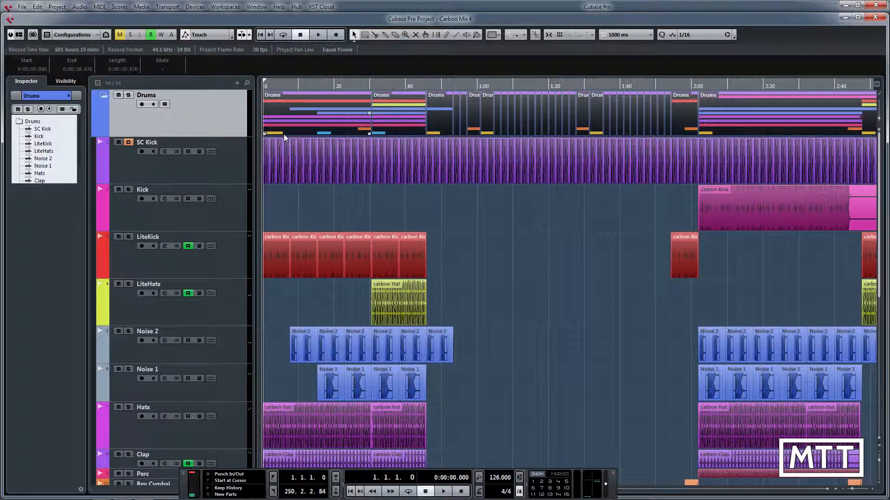
key("g")
key("g")
key("g")
key("g")
key("g")
key("g")
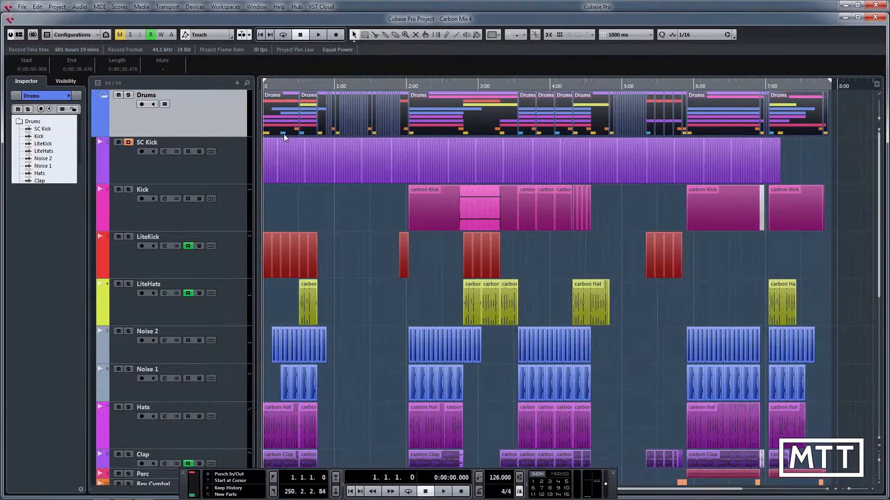
key("g")
key("h")
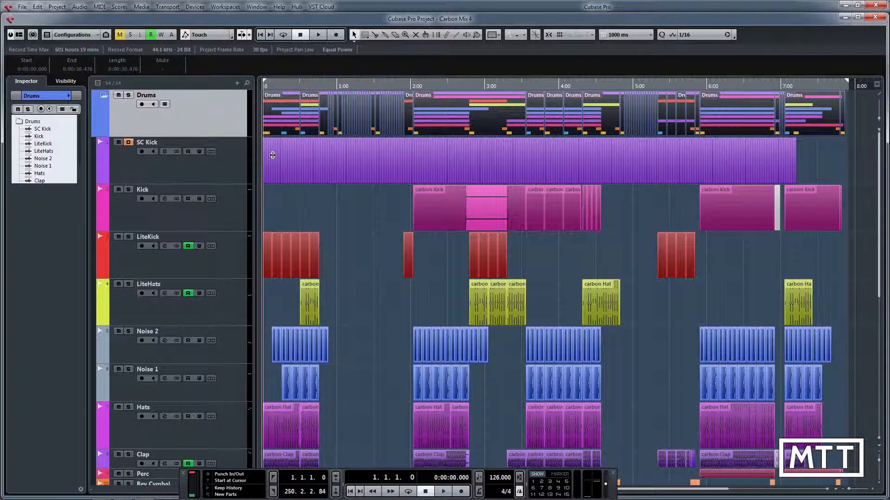
left_click(102, 95)
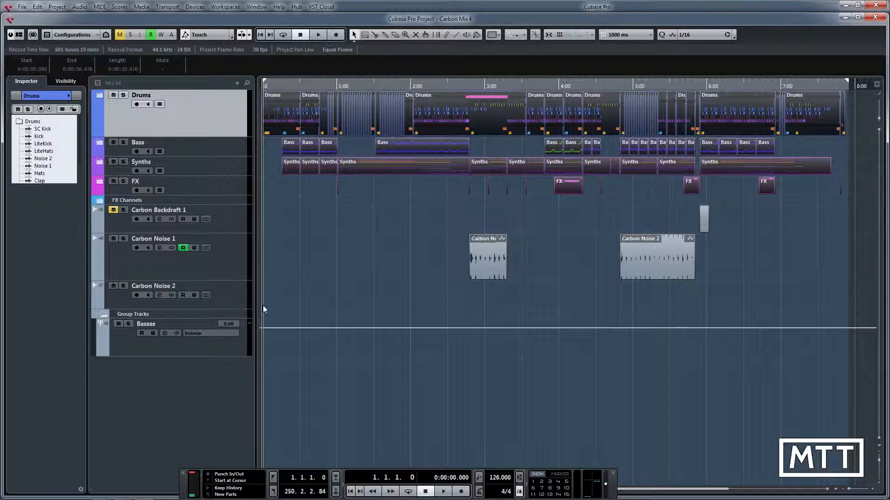
Deselect all events, select the Carbon Backdraft 1 track and check the contents of the Bass folder.
left_click(369, 238)
left_click(101, 181)
left_click(101, 181)
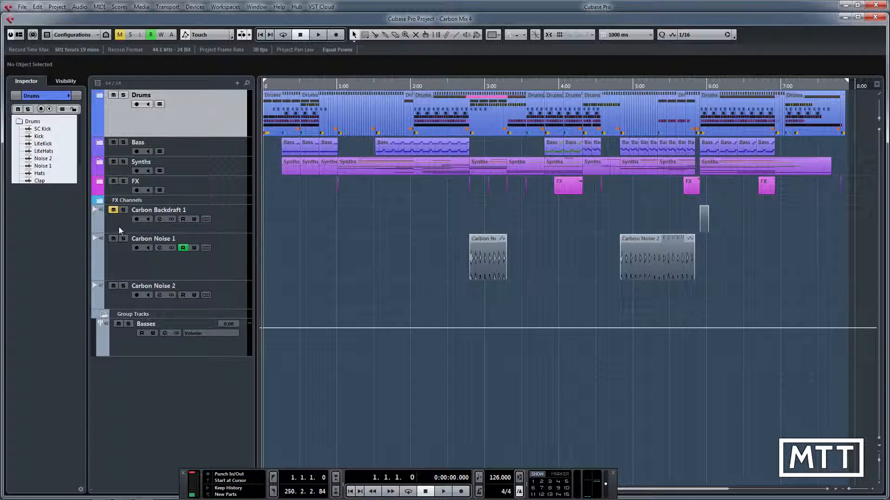
left_click(233, 228)
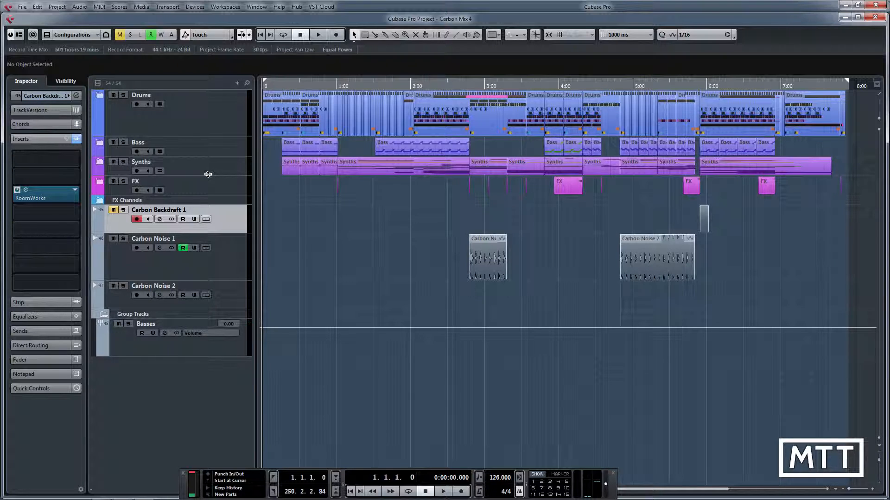
left_click(100, 143)
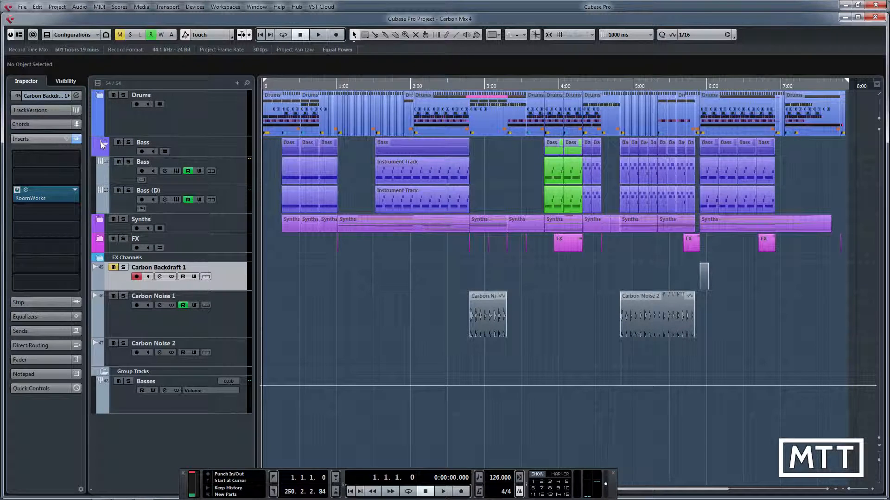
left_click(100, 144)
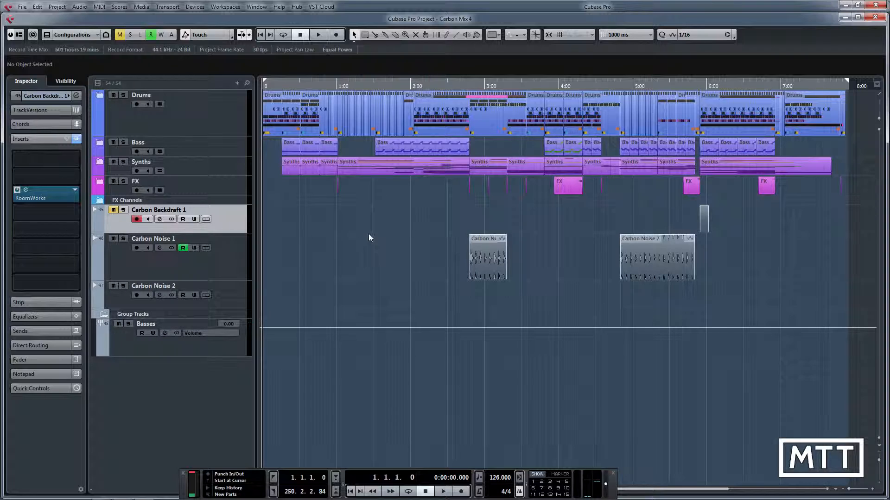
In the MixConsole, reset the Stereo Out peak meter and set the Stereo Out fader level to 0 dB.
key("F3")
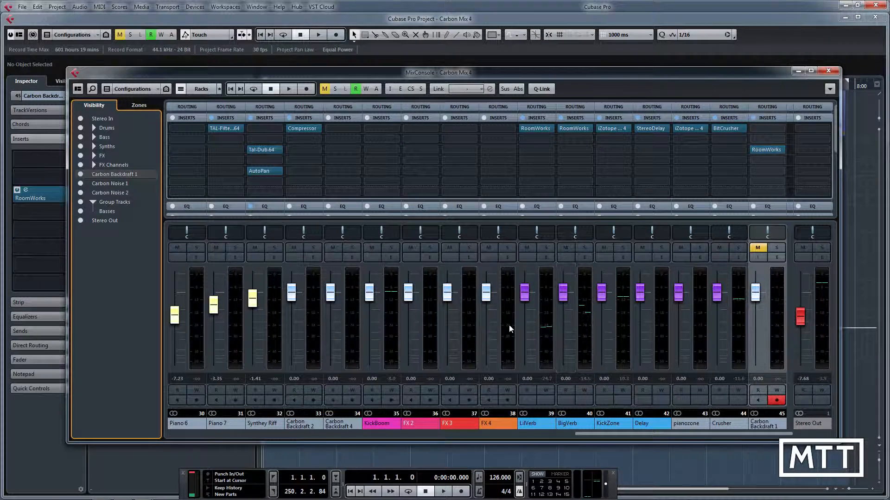
left_click_drag(588, 432, 750, 421)
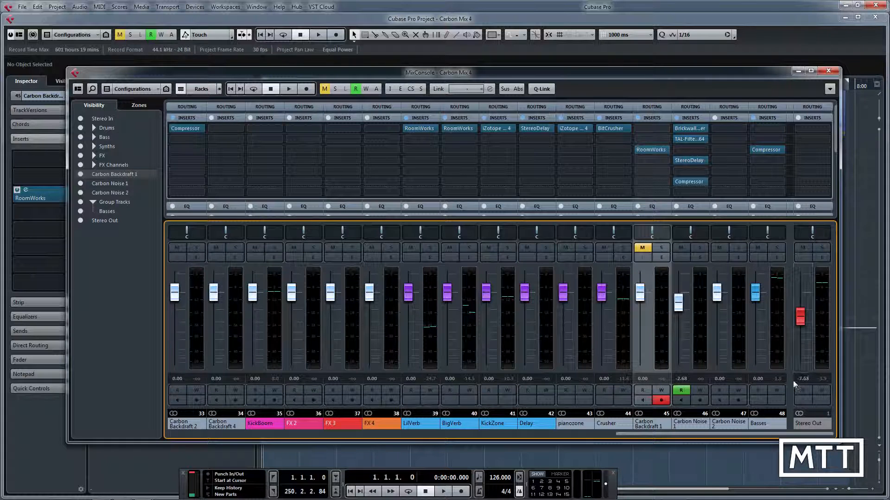
left_click(821, 380)
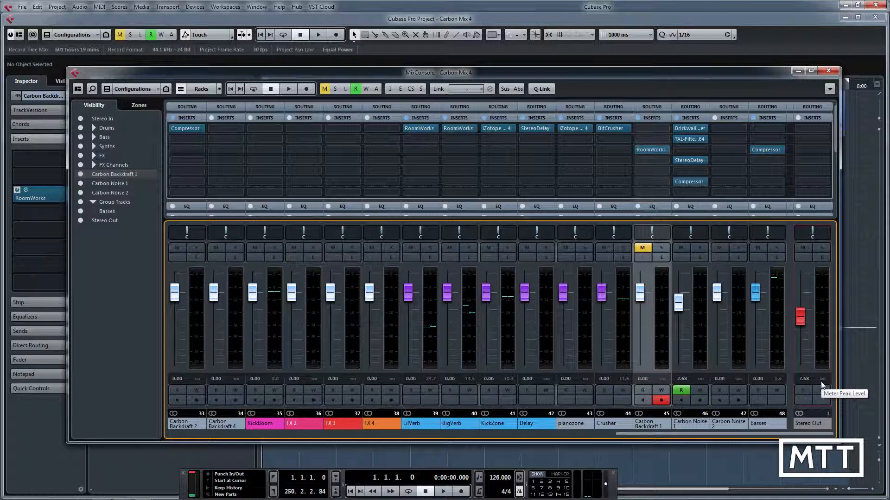
left_click(803, 380)
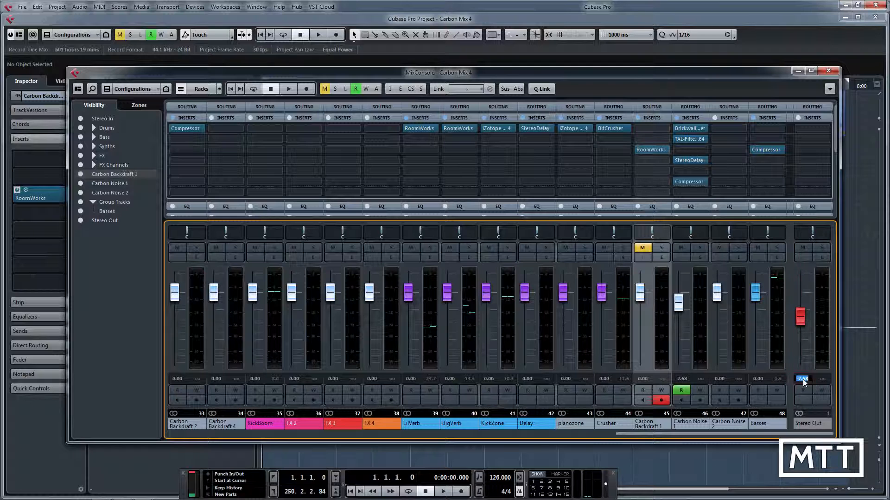
type("0")
key("Return")
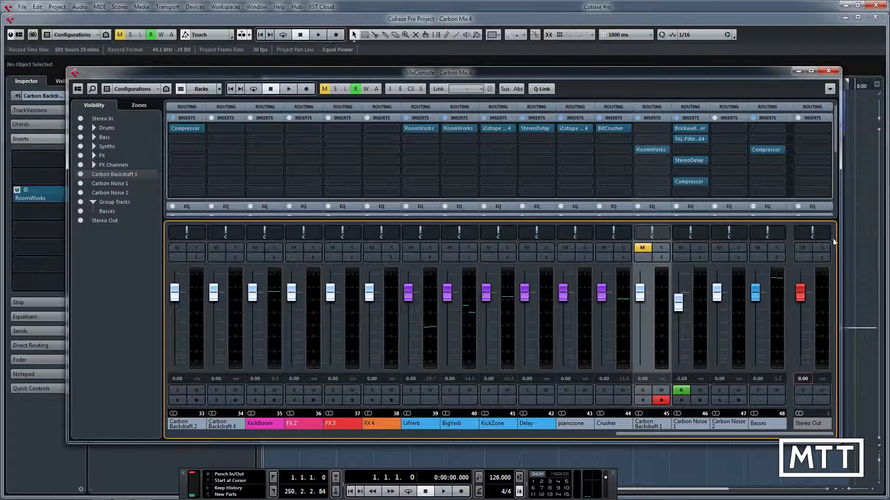
left_click(828, 70)
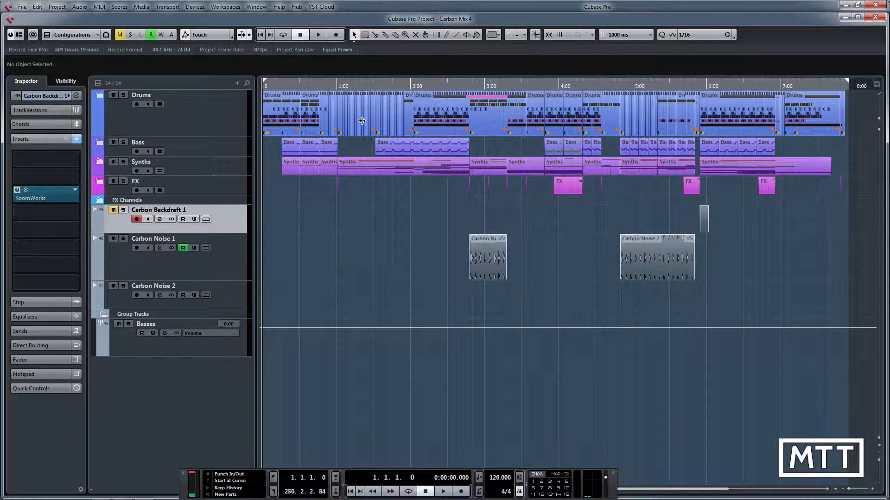
Start an Audio Mixdown export and name the file Carbon Mix 5.
left_click(22, 7)
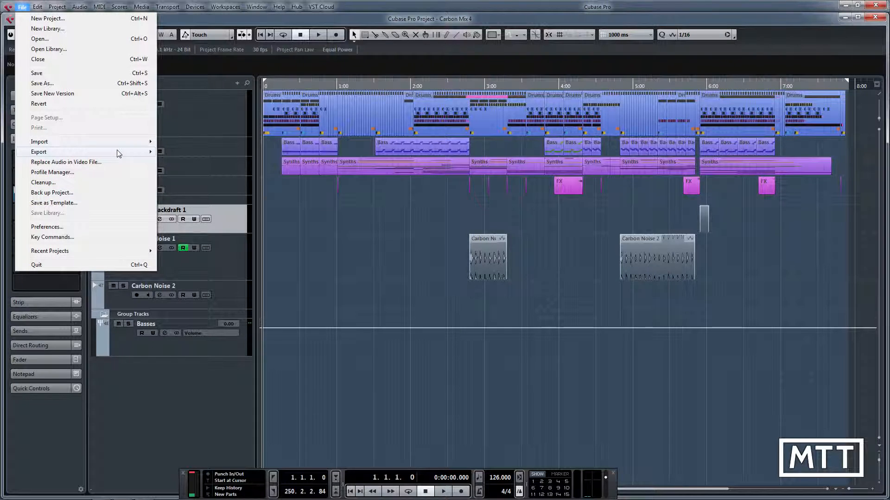
mouse_move(119, 152)
left_click(209, 173)
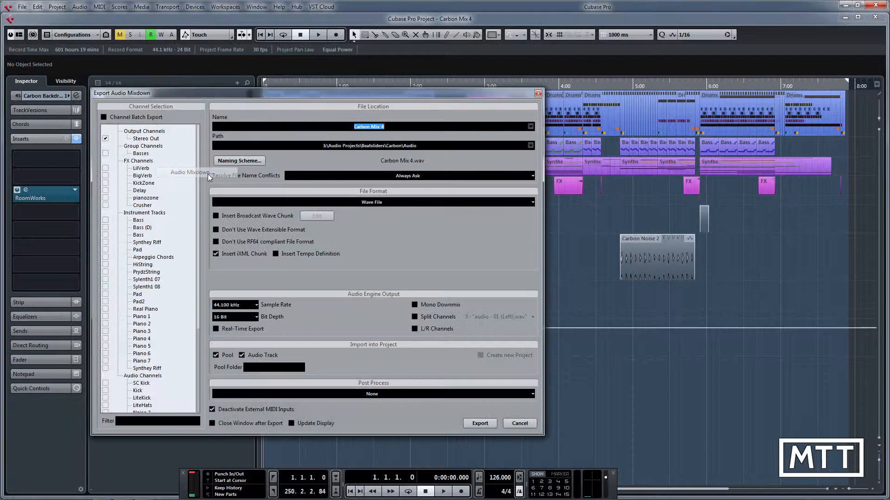
left_click_drag(427, 94, 620, 96)
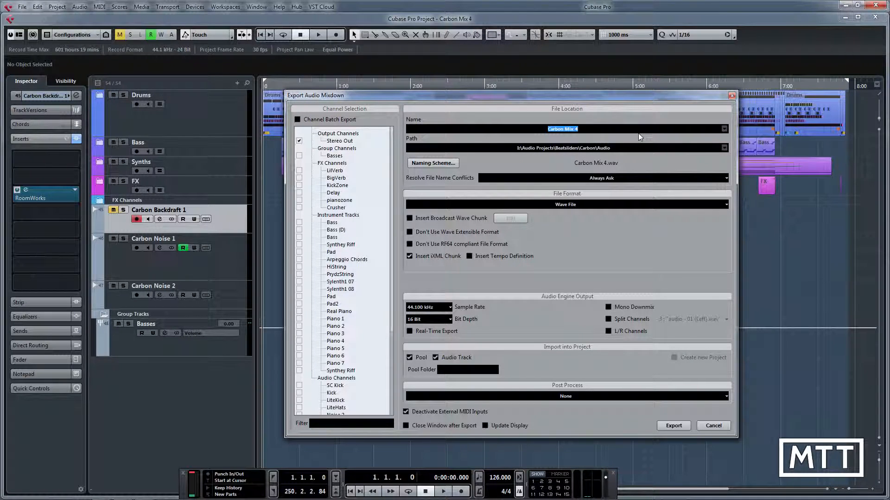
left_click(581, 130)
key("BackSpace")
type("5")
Set the mixdown path to the recent folder I:\Mixdowns and turn off importing the file into the Pool.
left_click(723, 147)
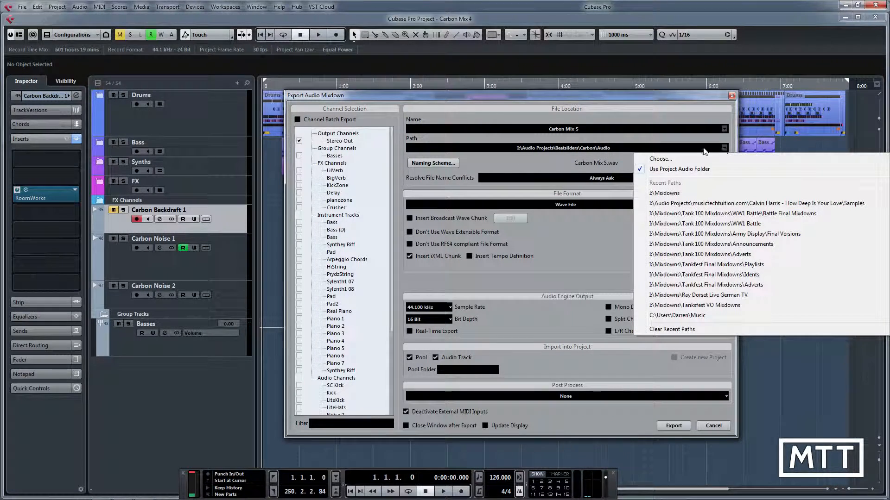
left_click(664, 195)
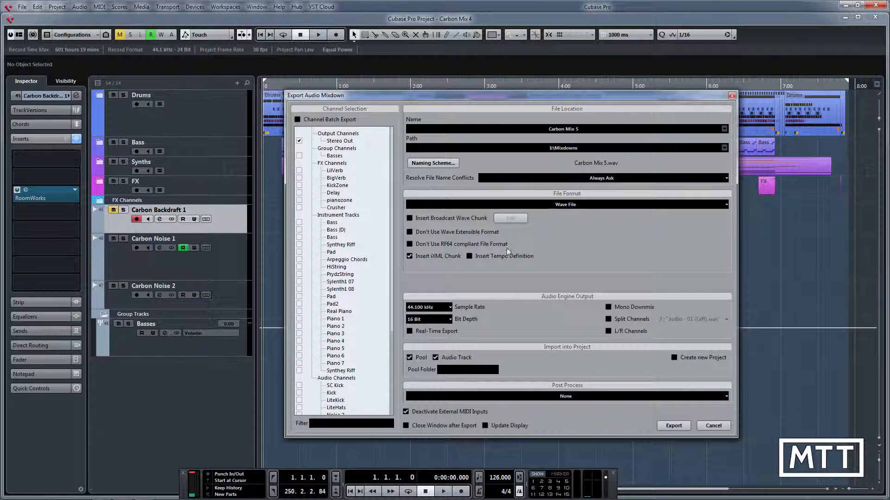
left_click(423, 359)
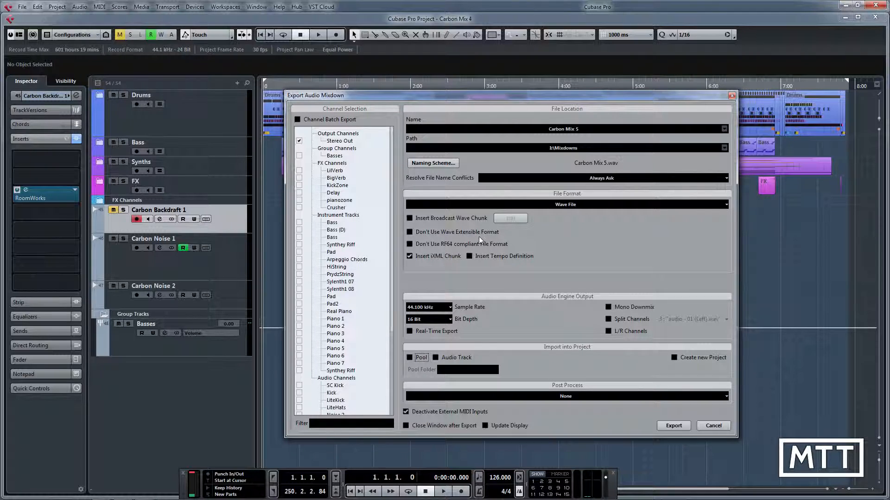
Keep Wave File as the mixdown's file format and choose 16 Bit as the bit depth.
left_click(577, 206)
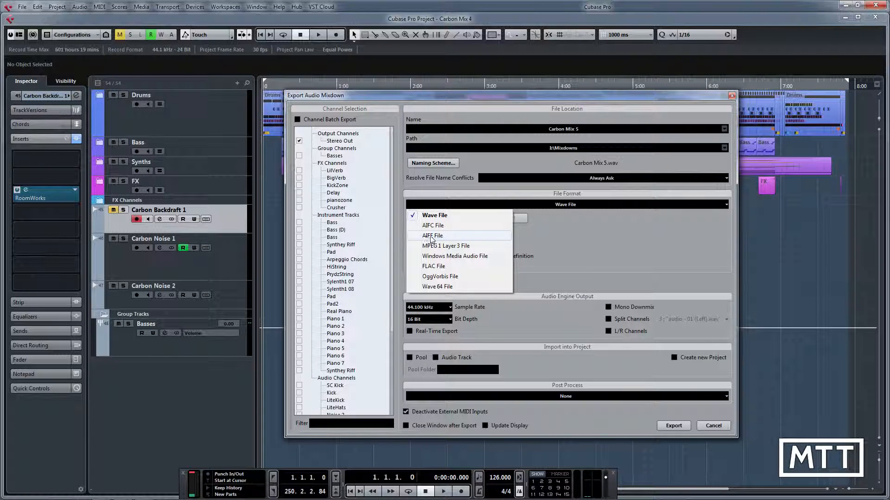
left_click(605, 235)
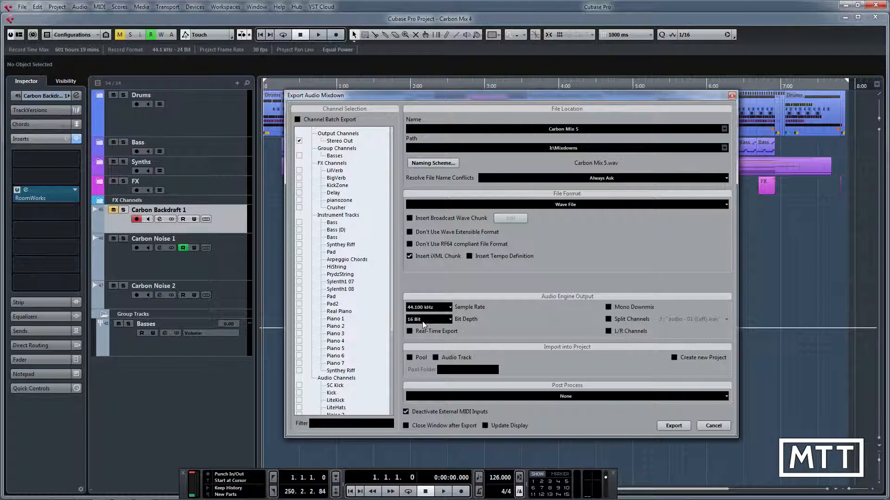
left_click(443, 324)
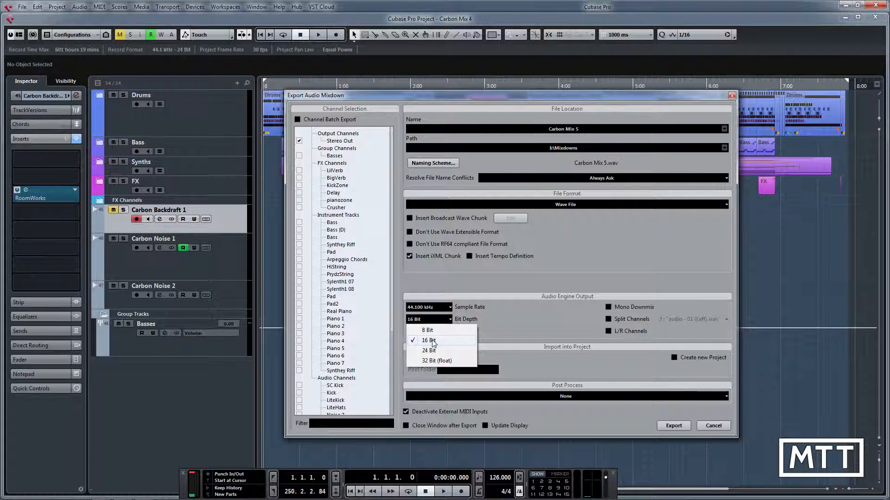
left_click(432, 341)
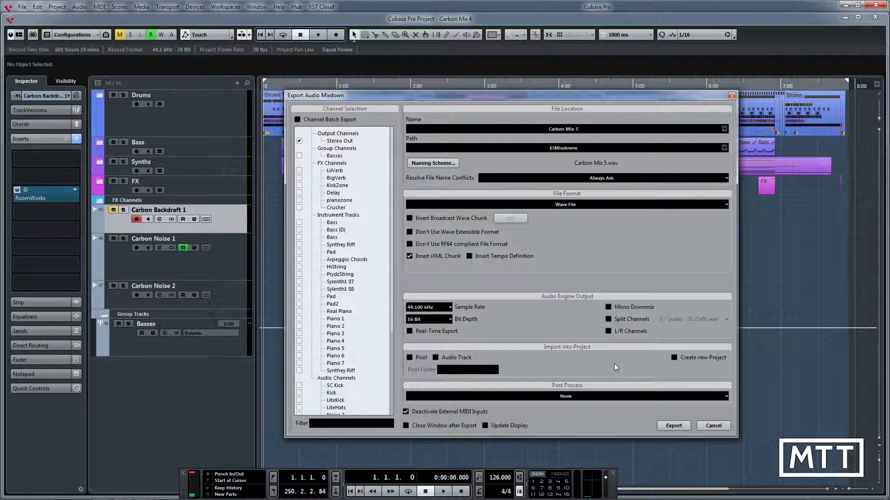
Export the Carbon Mix 5 mixdown, turn on closing the window after export, and close the export dialog.
left_click(671, 426)
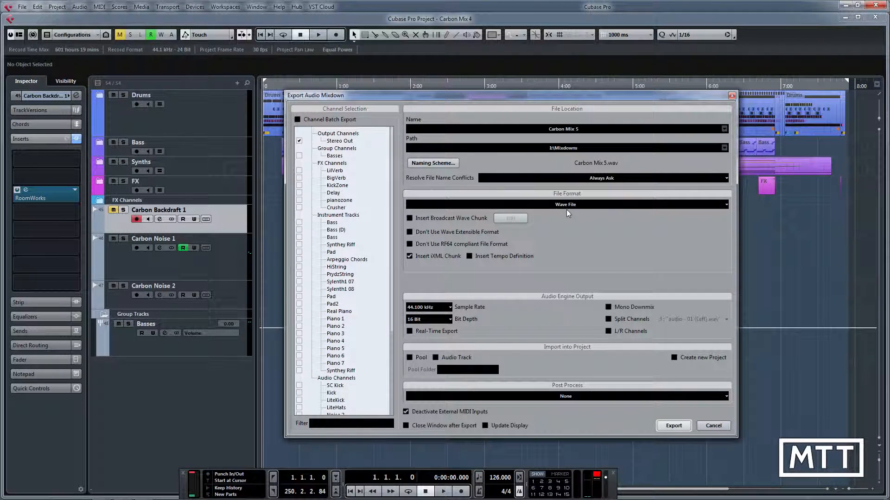
left_click(406, 426)
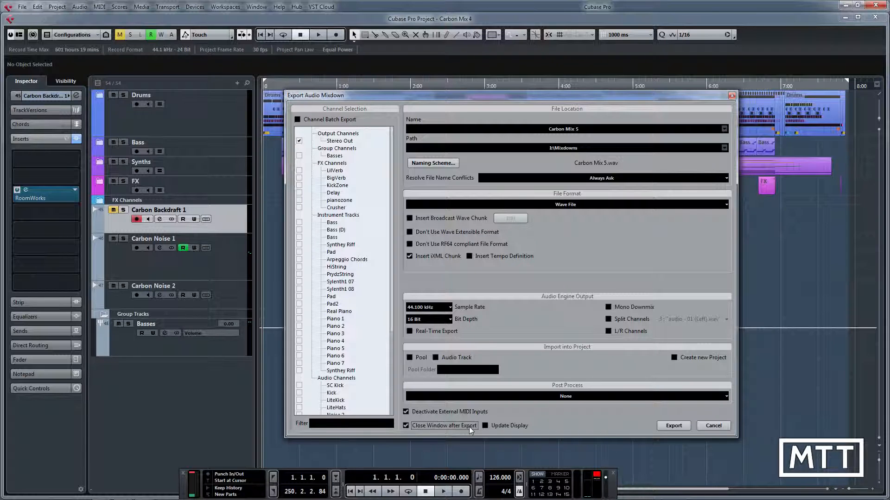
left_click(713, 426)
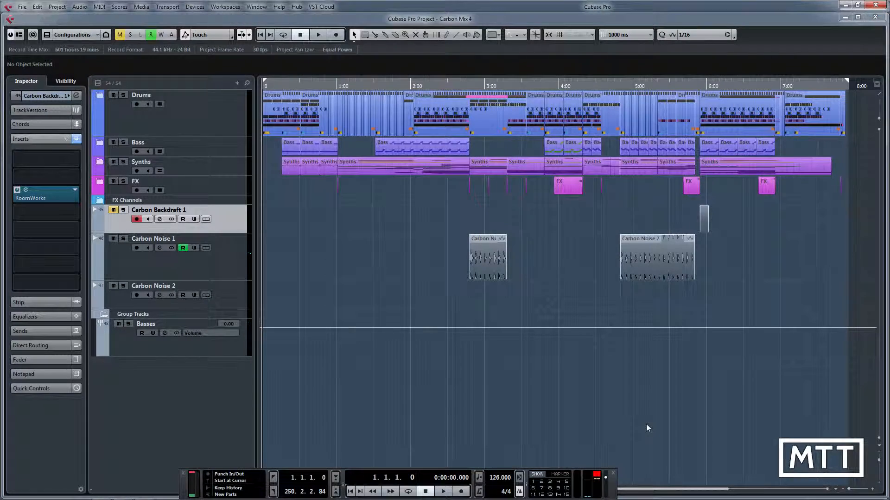
In the MixConsole, set the Stereo Out fader level to -10.3 dB.
key("F3")
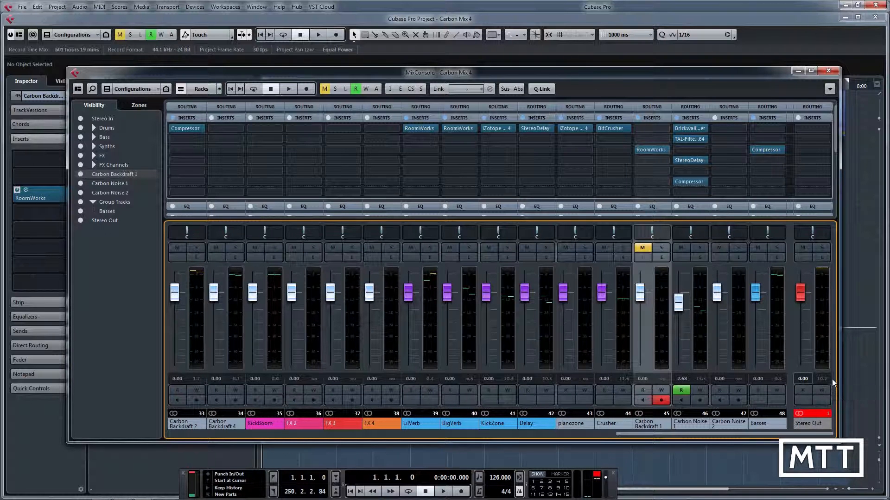
left_click(803, 379)
type("-10.3")
key("Return")
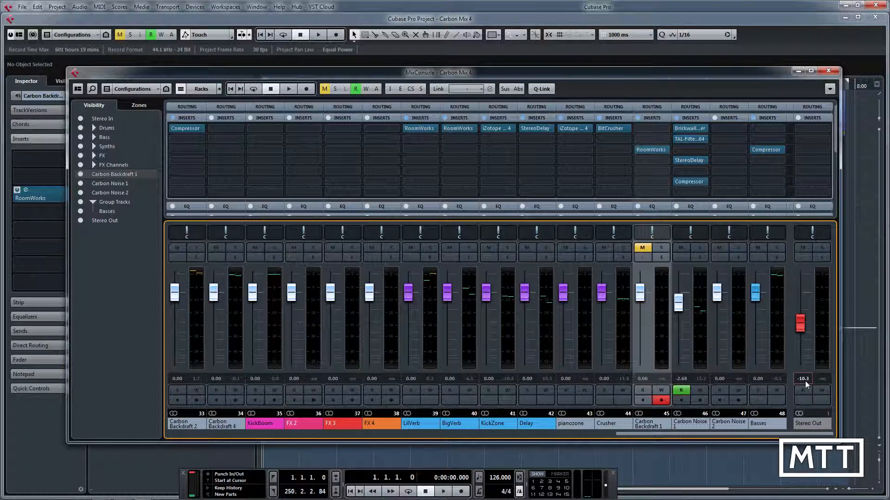
Run the Audio Mixdown export again and overwrite the existing Carbon Mix 5.wav file.
left_click(21, 6)
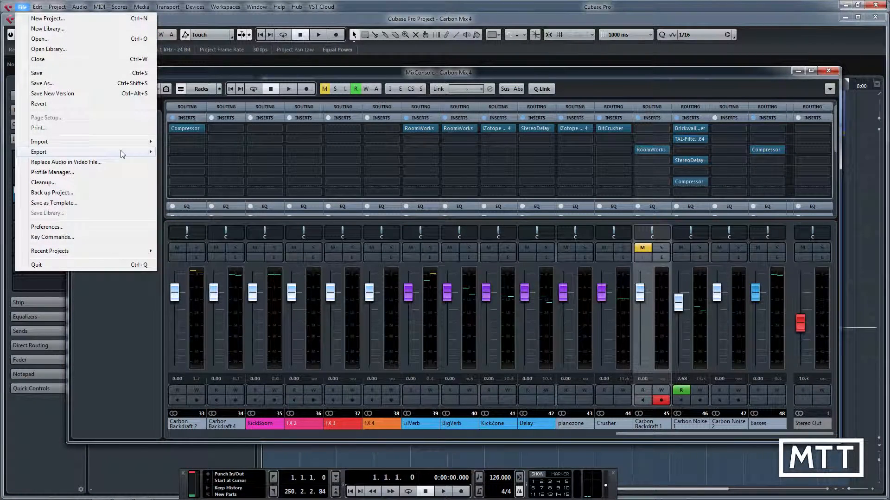
mouse_move(120, 152)
left_click(201, 172)
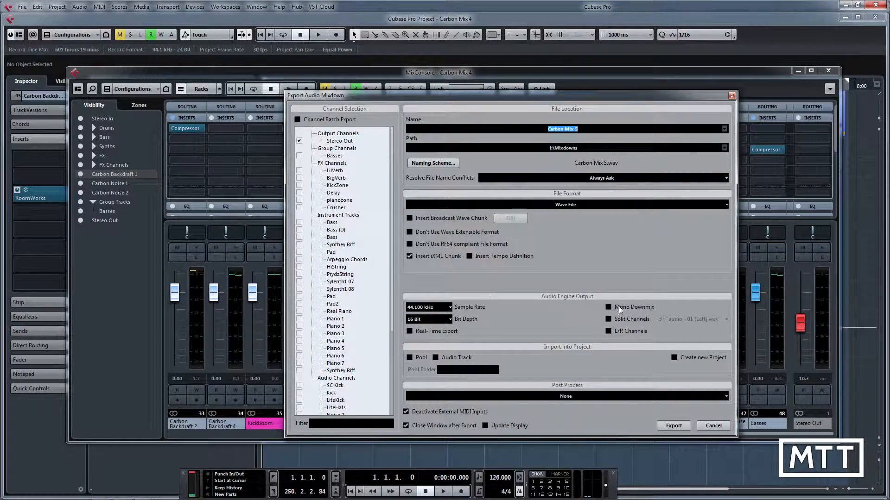
left_click(673, 425)
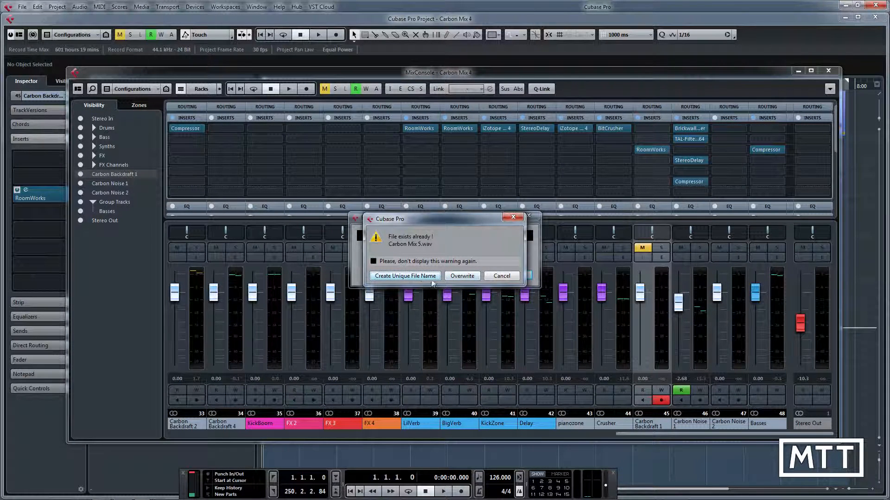
left_click(469, 278)
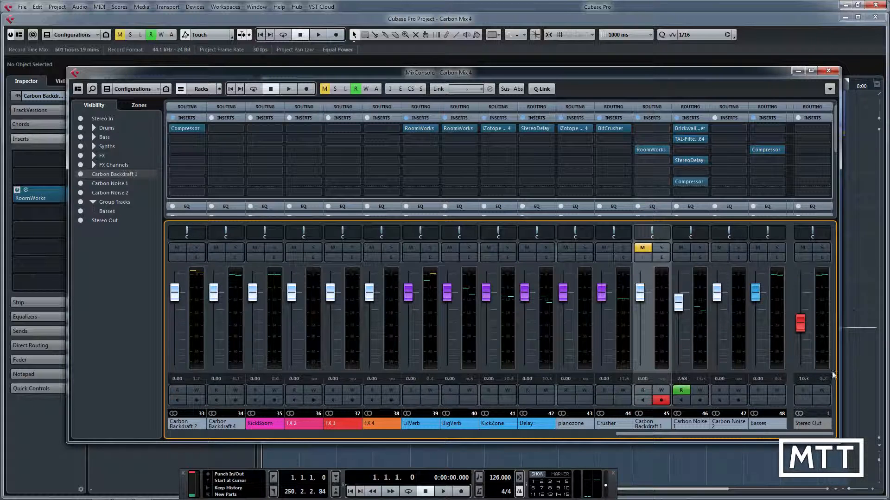
Set the Stereo Out fader level to -10.2 dB.
left_click(809, 377)
type("-102")
type(".2")
key("Return")
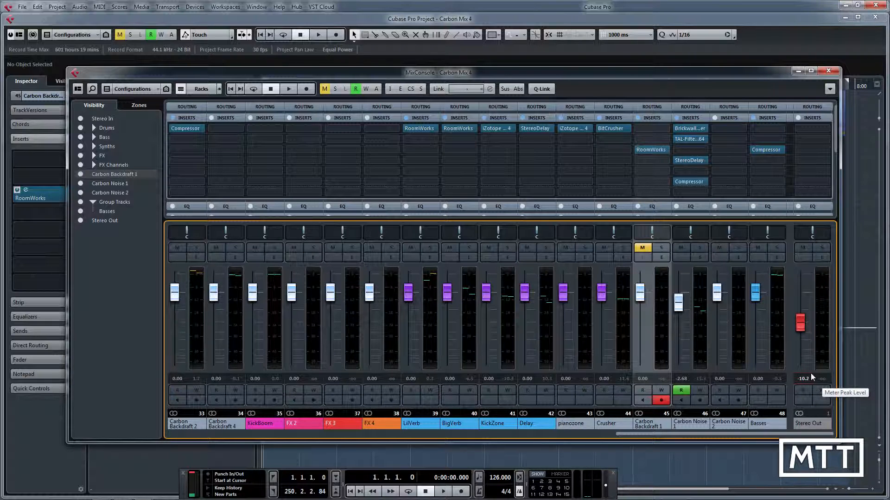
Start another Audio Mixdown export and set the file format to MPEG 1 Layer 3 File.
left_click(22, 8)
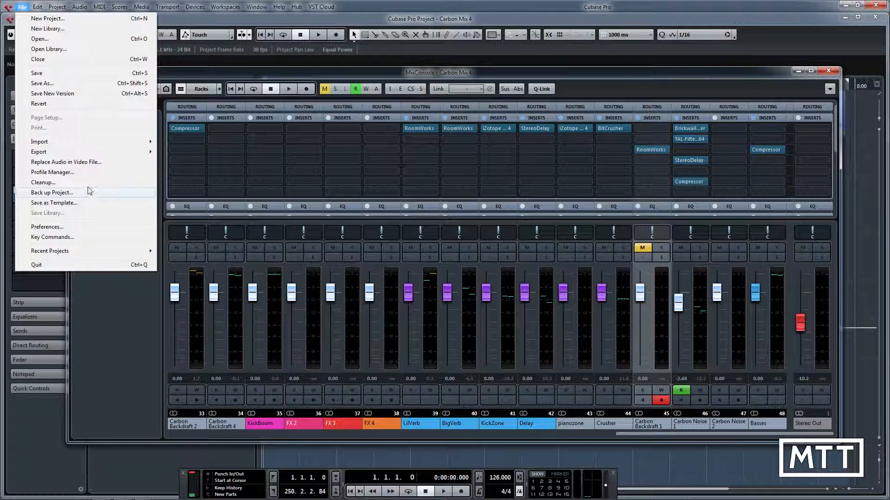
mouse_move(125, 158)
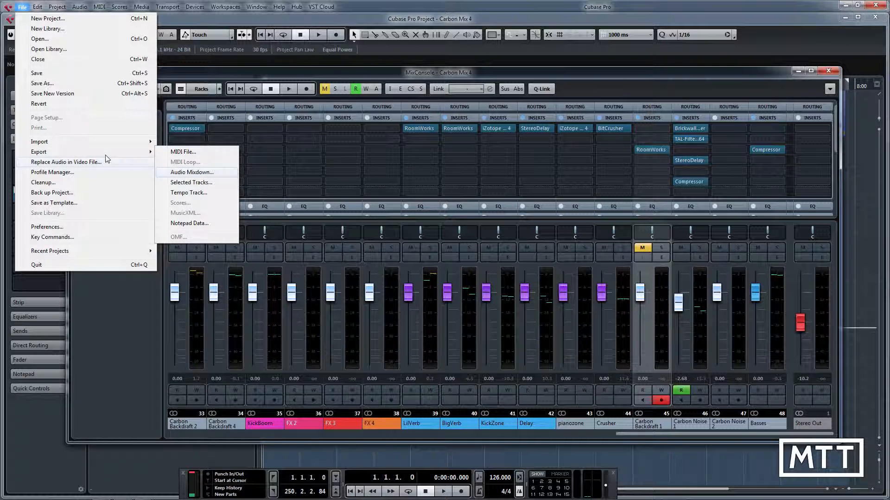
left_click(193, 172)
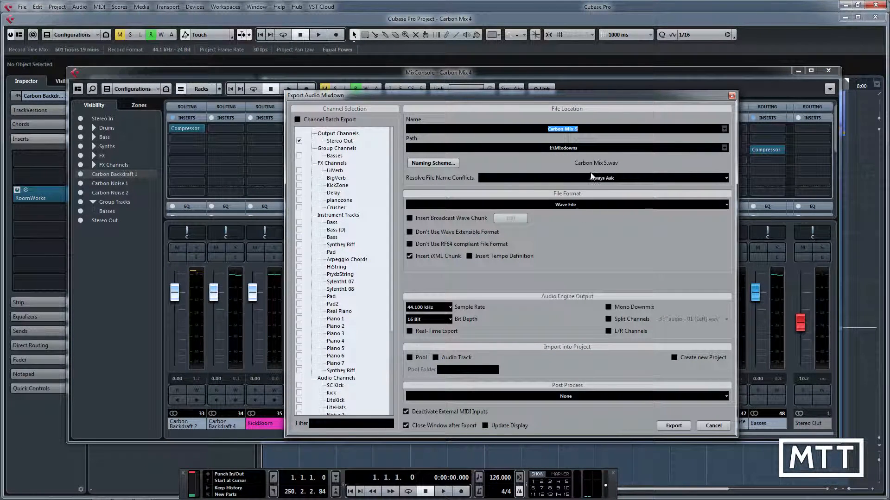
left_click(575, 203)
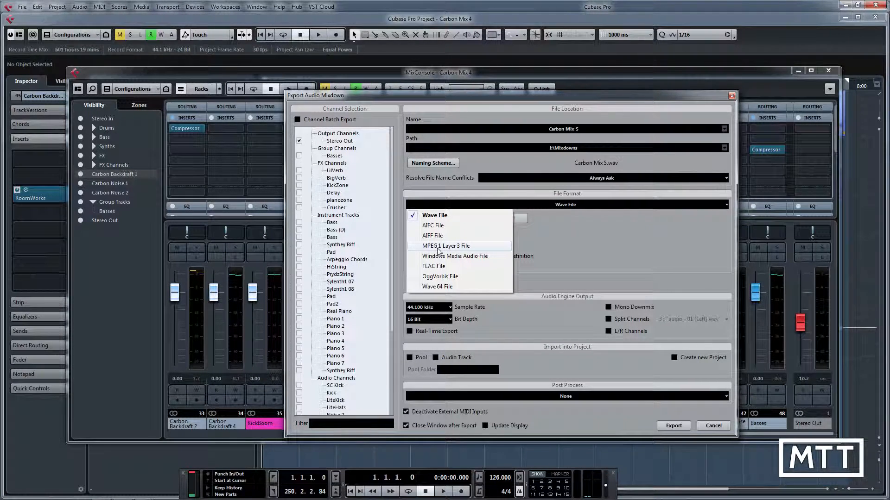
left_click(470, 248)
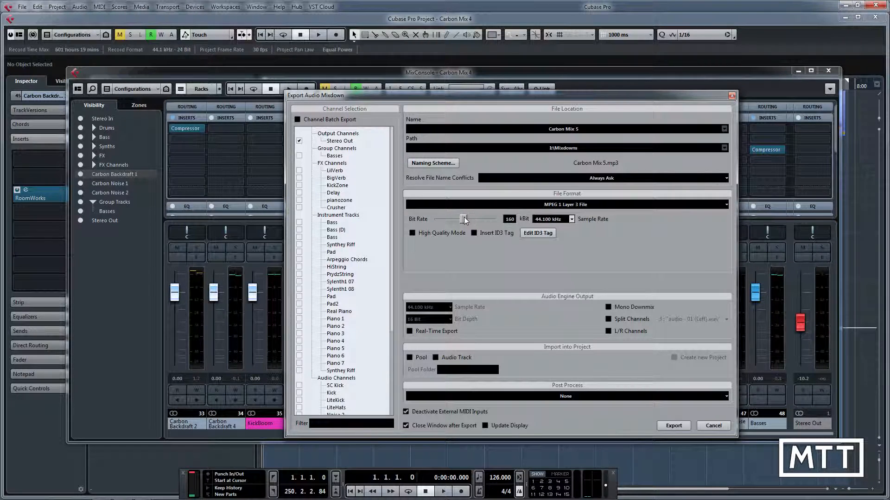
Set the MP3 bit rate to 320 kBit and its sample rate to 44.100 kHz.
left_click_drag(464, 220, 492, 223)
left_click(572, 219)
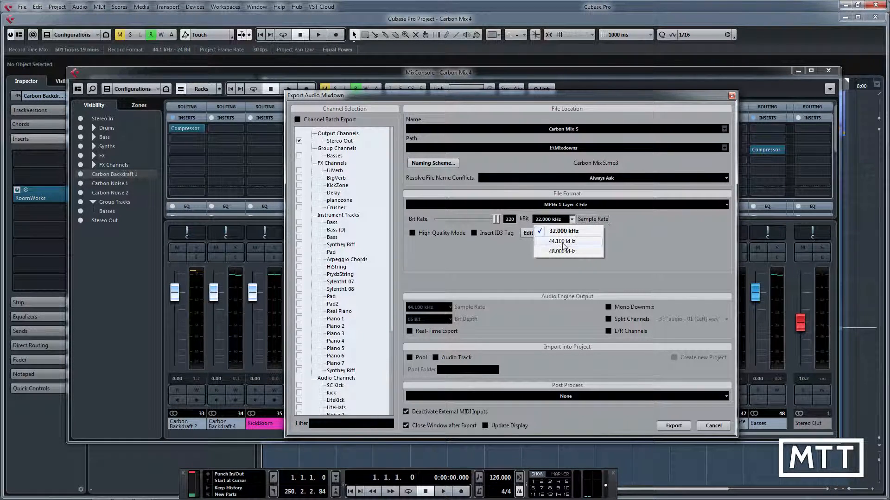
left_click(562, 242)
mouse_move(497, 219)
left_mouse_down()
mouse_move(424, 223)
mouse_move(497, 220)
left_mouse_up()
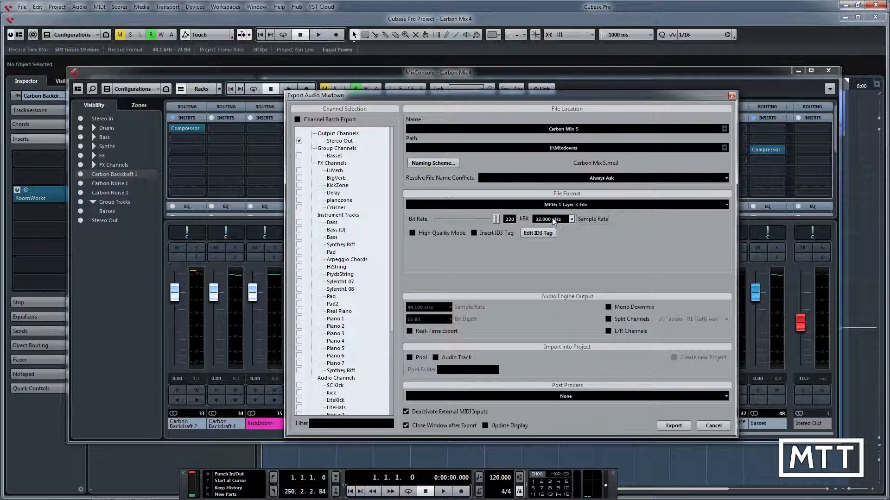
left_click(571, 220)
left_click(563, 241)
Check the ID3 tag fields without filling them in, and export the mixdown as Carbon Mix 5.mp3.
left_click(537, 234)
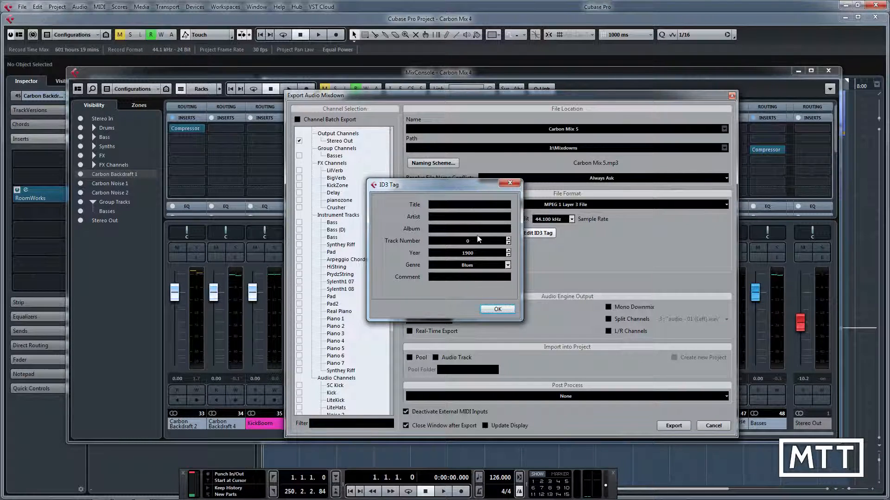
left_click(510, 182)
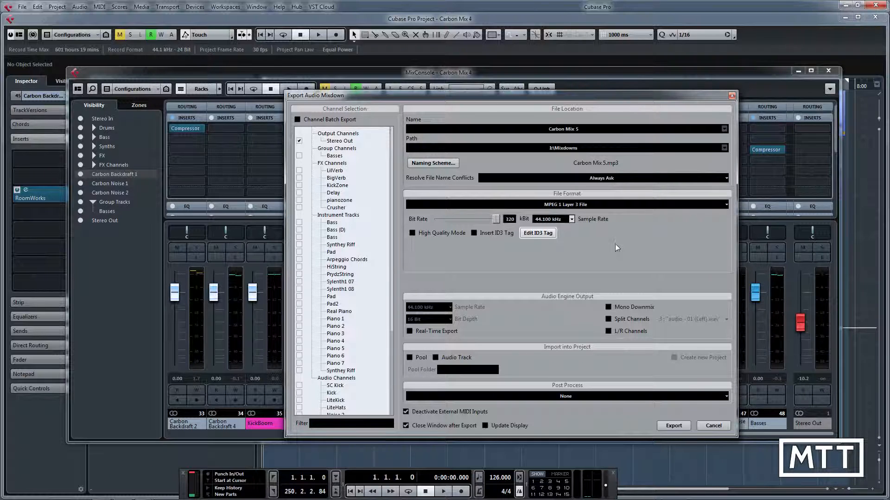
left_click(674, 426)
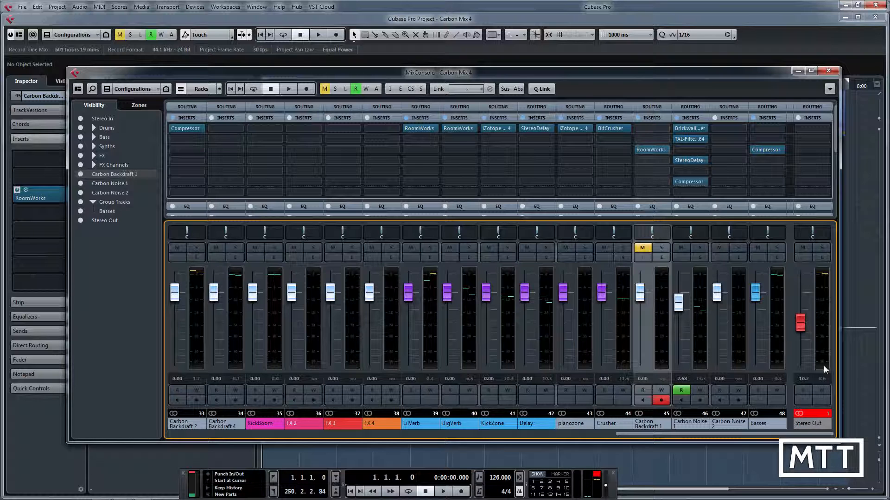
Reset the Stereo Out peak meter and export the mixdown again, overwriting Carbon Mix 5.mp3.
left_click(799, 380)
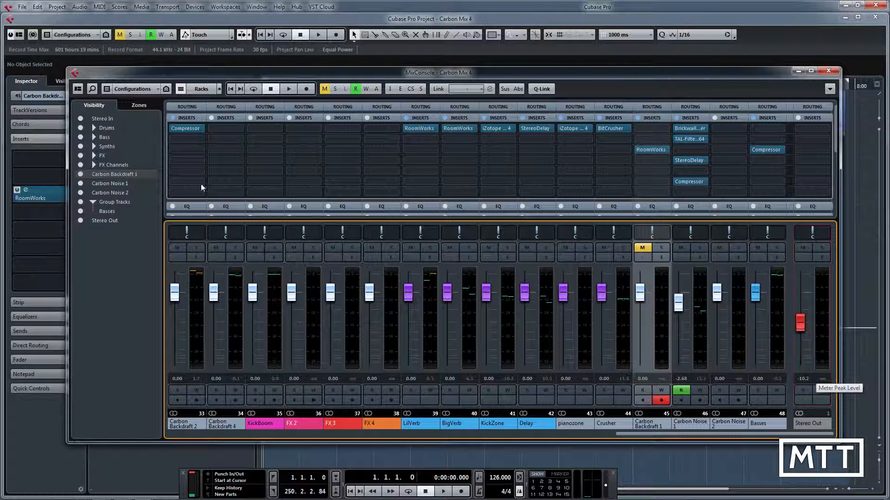
left_click(21, 6)
mouse_move(113, 153)
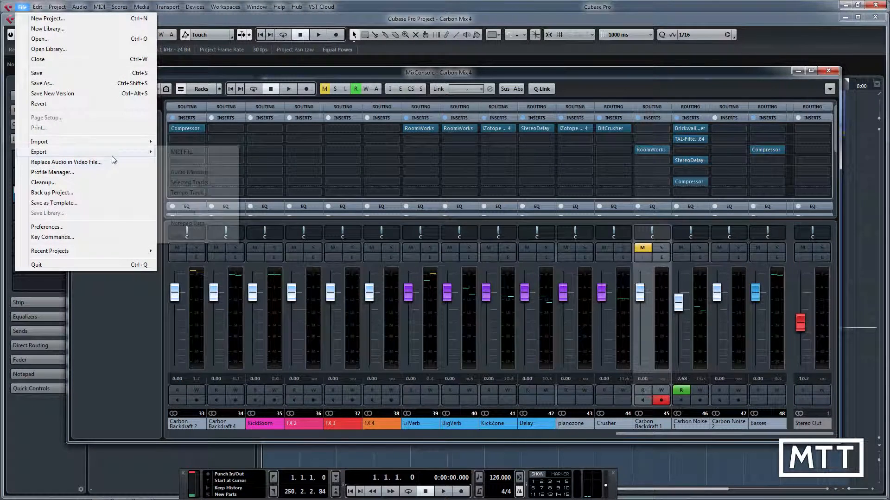
left_click(192, 172)
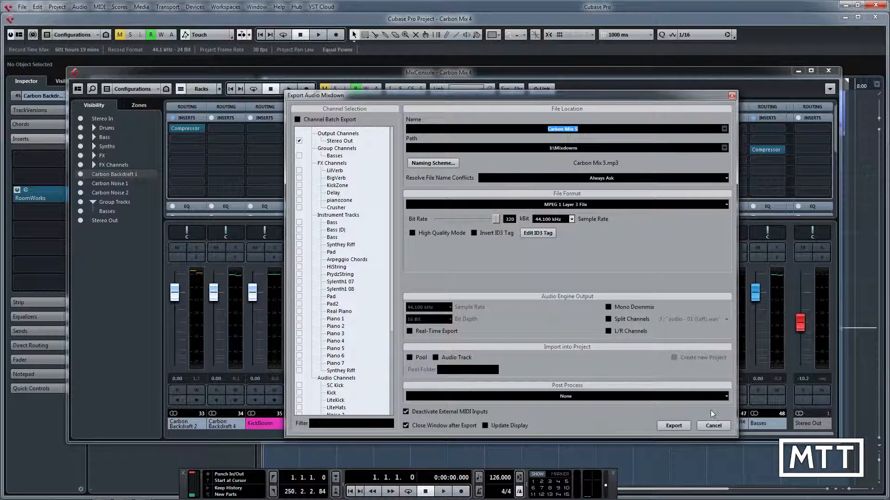
left_click(673, 425)
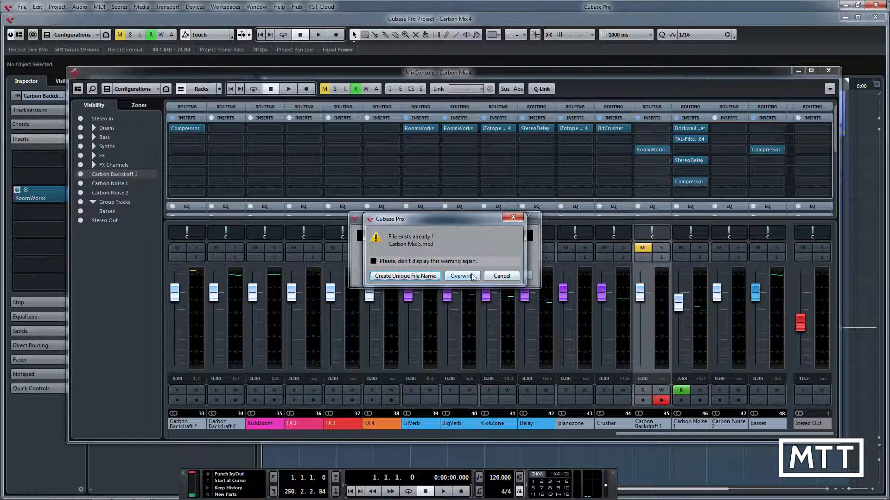
left_click(472, 276)
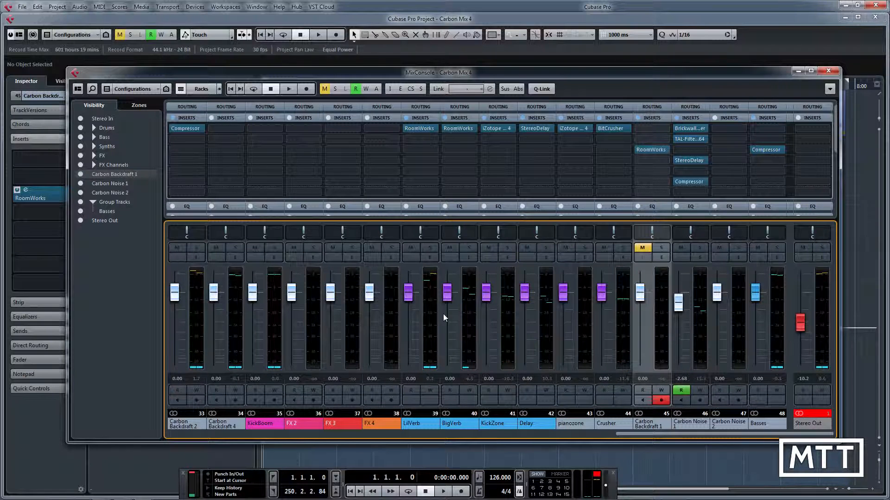
Lower the Stereo Out fader level to -10.3 dB and re-export the mixdown, overwriting Carbon Mix 5.mp3.
left_click(803, 378)
type("-10.3")
key("Return")
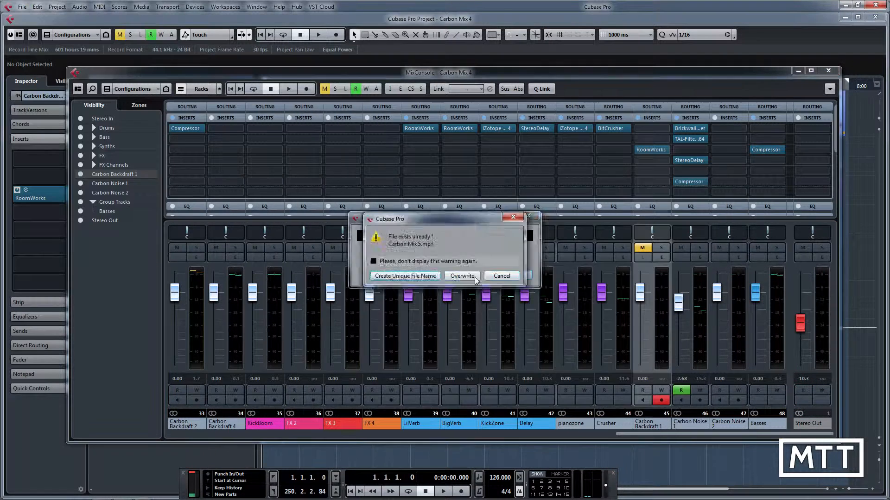
left_click(470, 278)
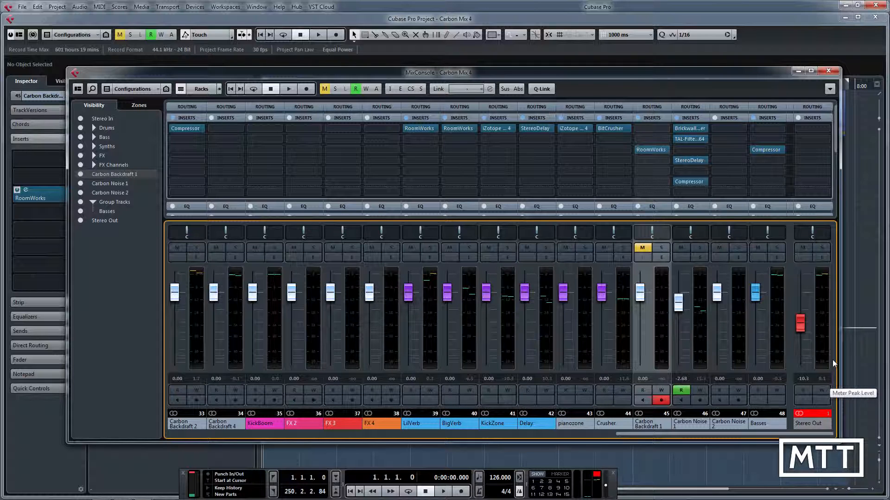
Close the MixConsole, review the settings in the Audio Mixdown export dialog, and cancel it.
left_click(825, 72)
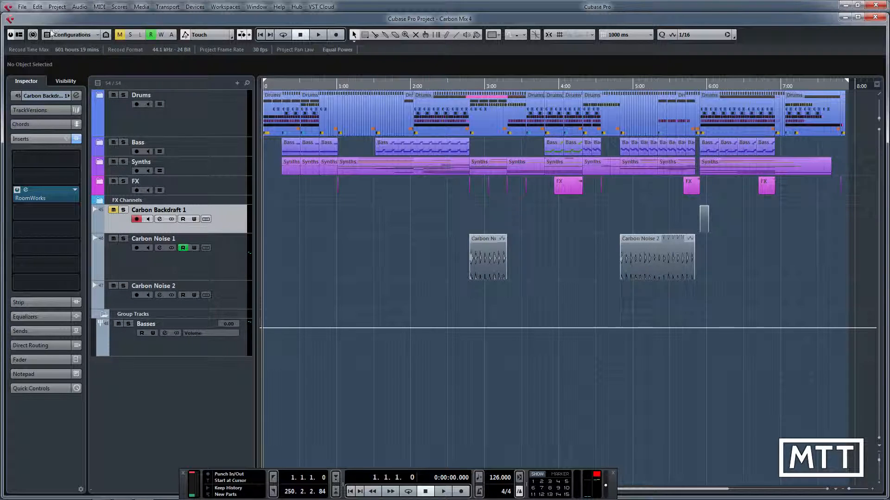
left_click(23, 7)
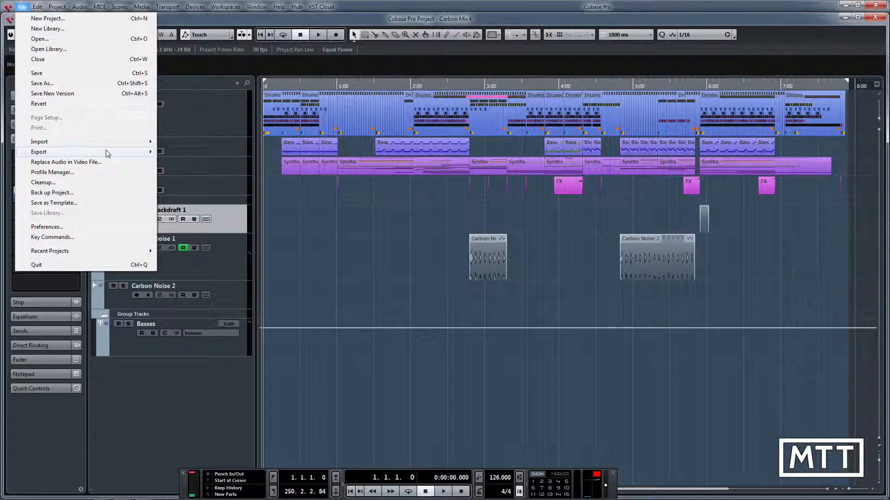
mouse_move(105, 152)
left_click(203, 173)
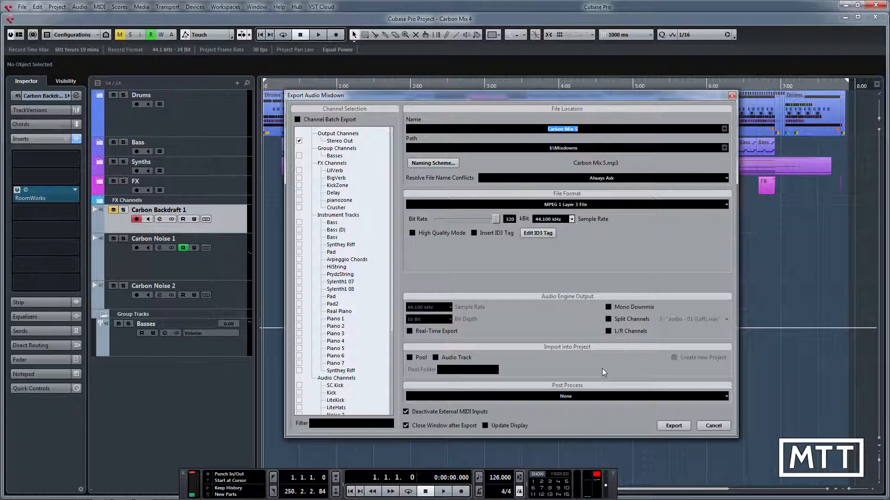
left_click(713, 426)
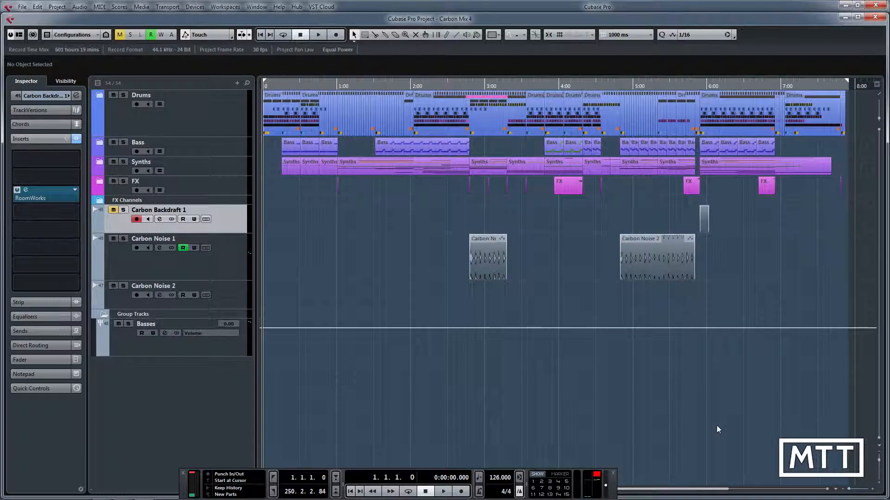